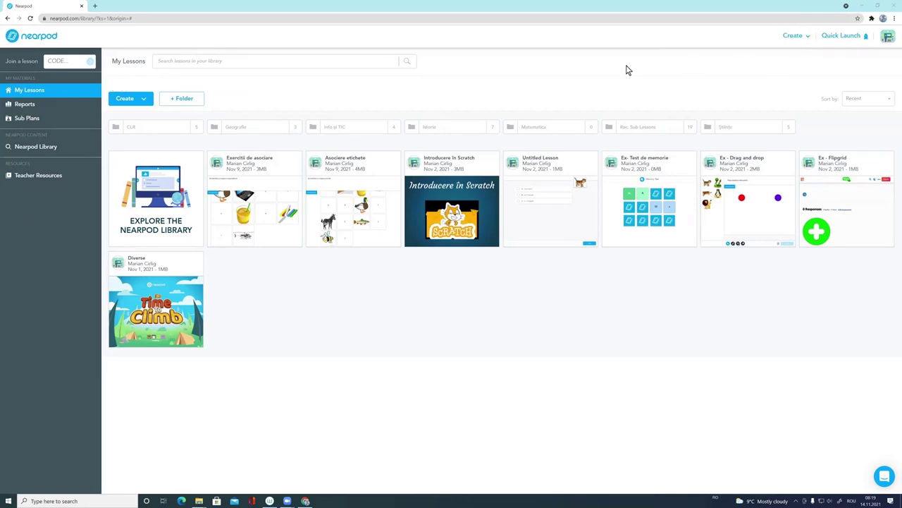
Create a new Matching Pairs activity from the quick start activities
click(129, 100)
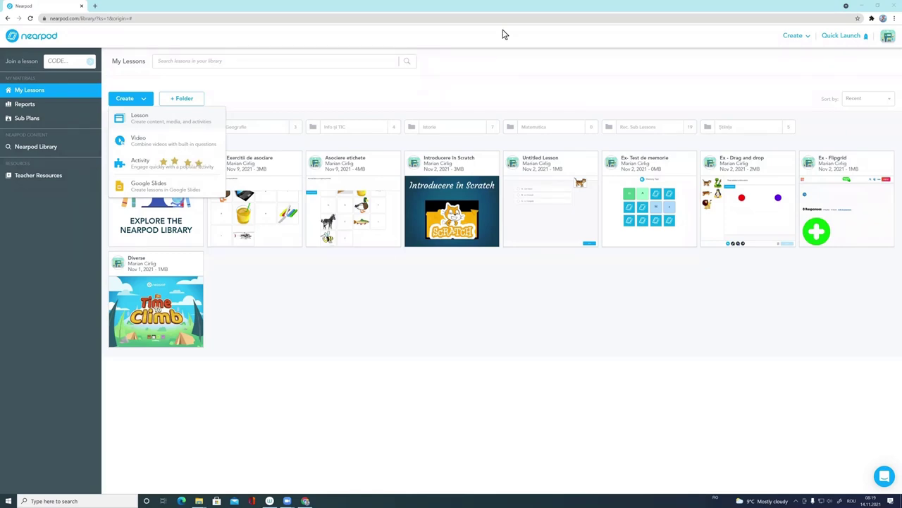
click(140, 163)
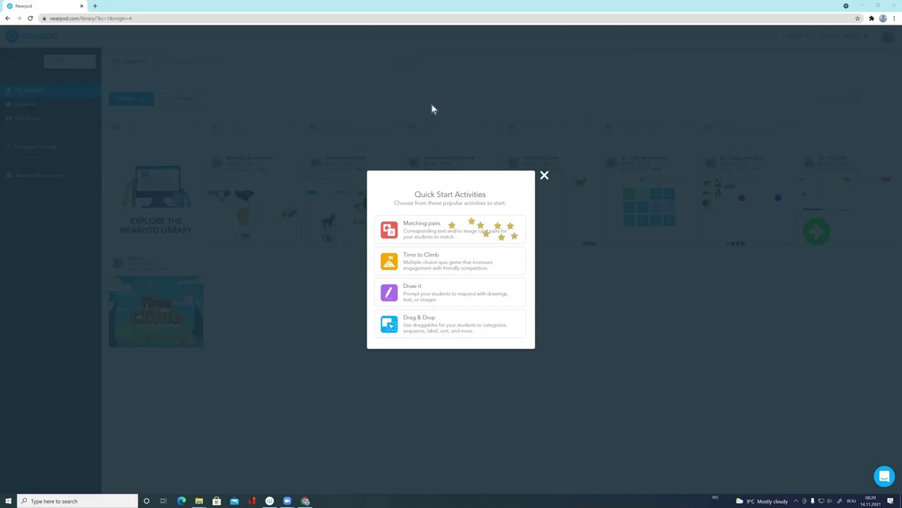
click(416, 229)
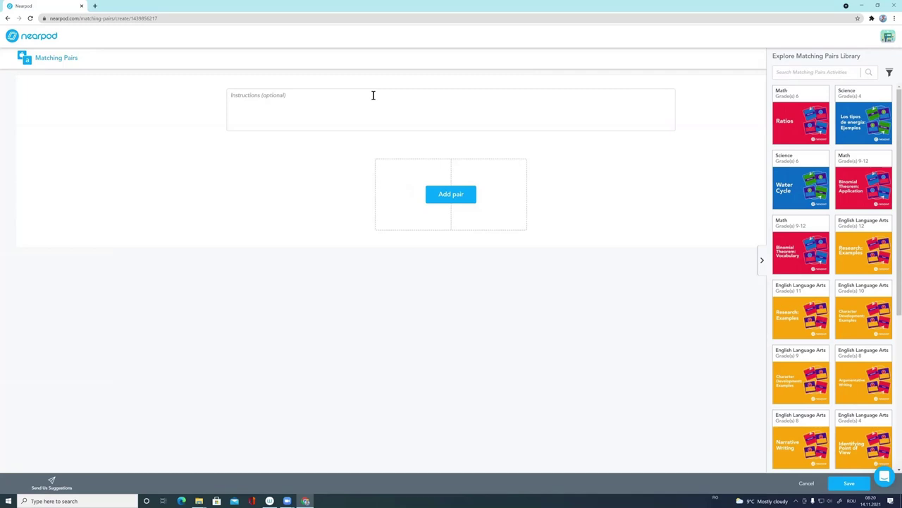
click(280, 100)
click(301, 101)
click(324, 101)
Collapse the Matching Pairs library beside the activity editor
click(762, 260)
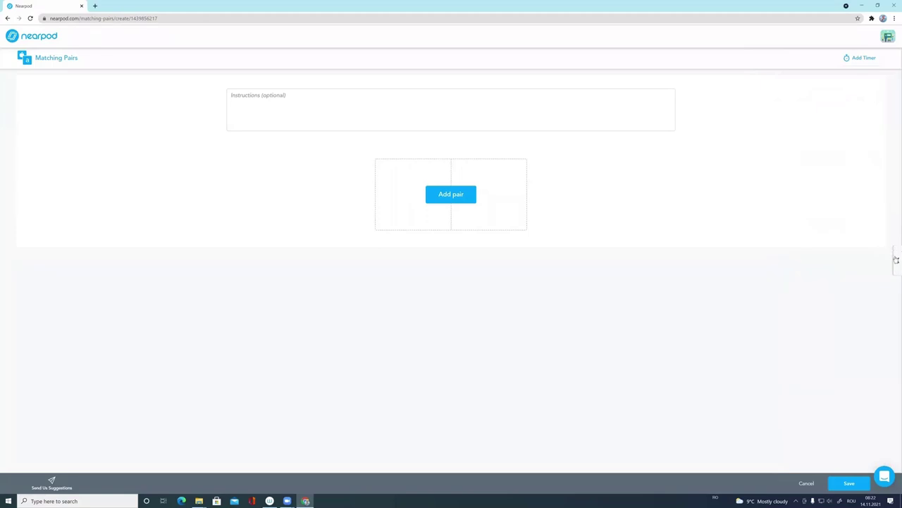
click(897, 260)
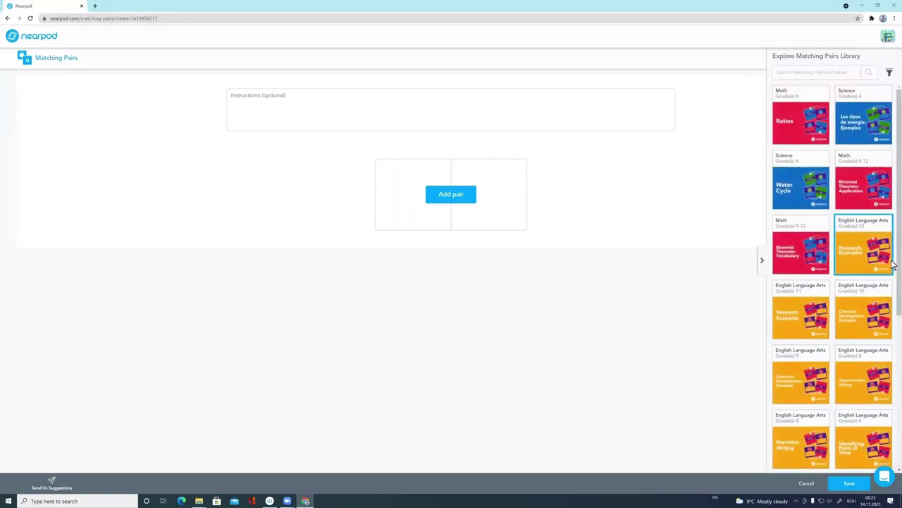
click(762, 261)
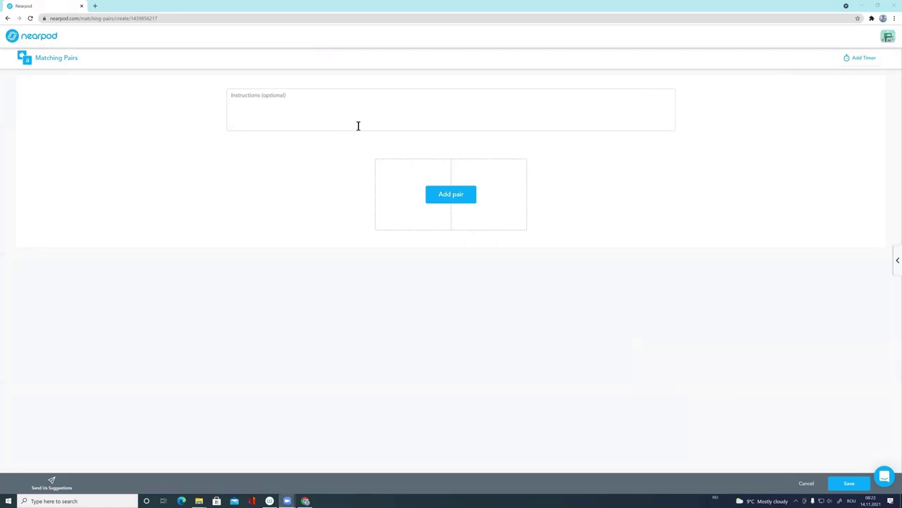
Enter the instructions "Te rog să asociezi literea cu imaginea potrivită!" and start adding the first pair
click(302, 99)
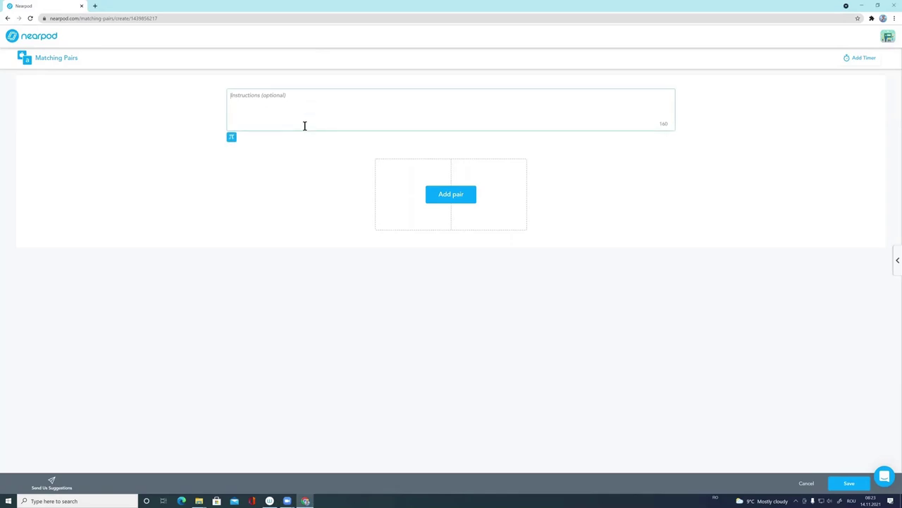
text(T)
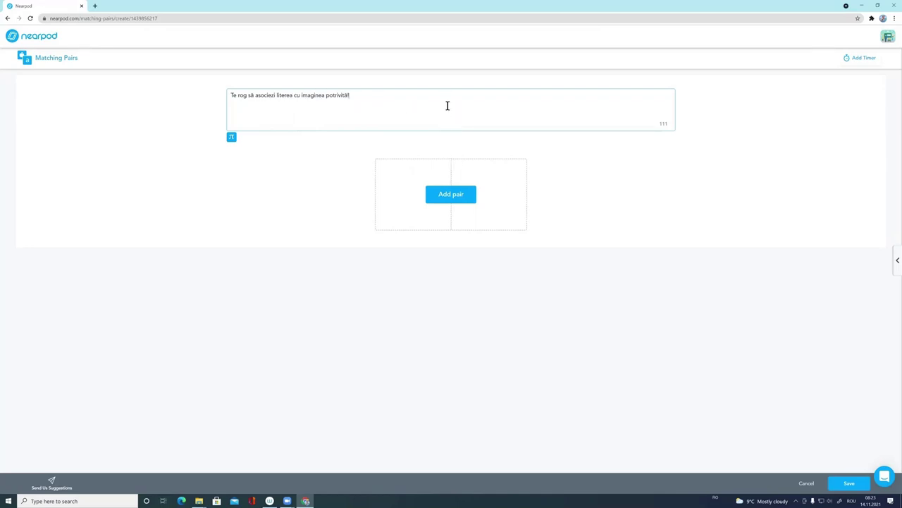
click(459, 194)
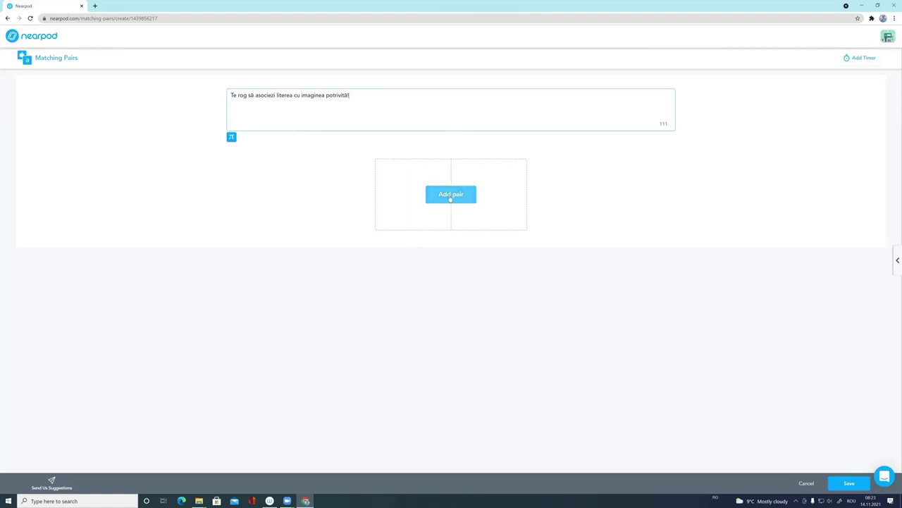
click(451, 197)
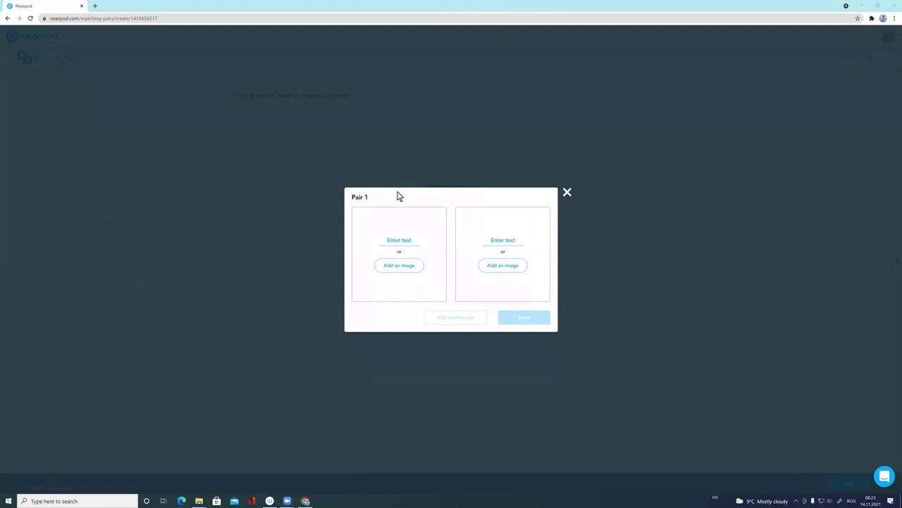
click(380, 241)
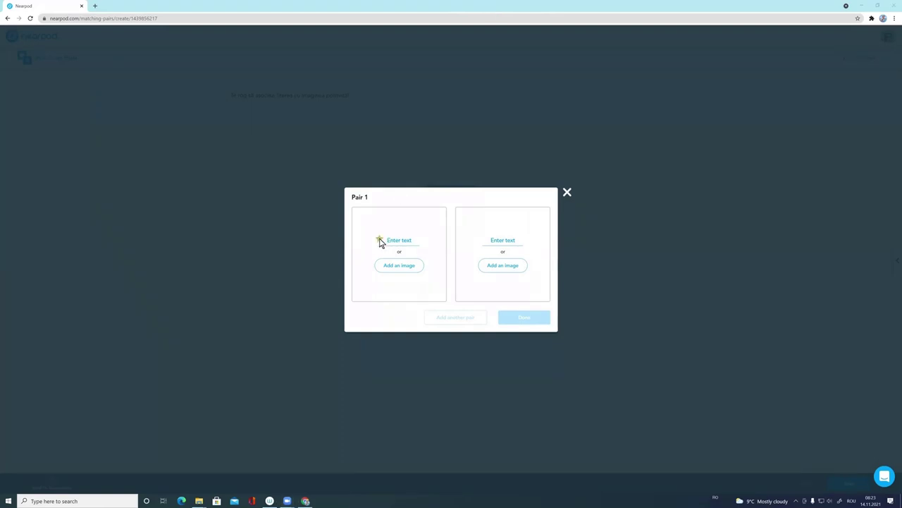
click(477, 242)
click(366, 267)
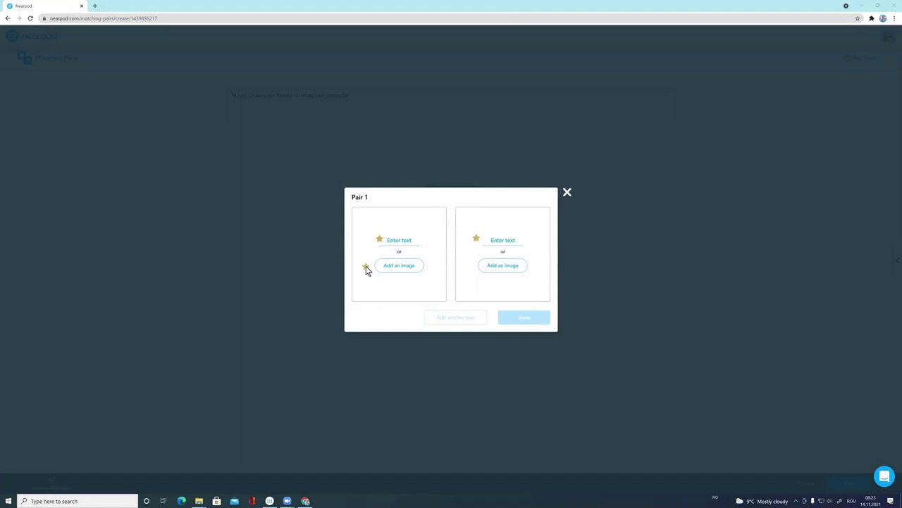
click(472, 269)
click(386, 235)
click(364, 278)
Match the text "e" with the elicopter image uploaded from the Resurse tutorial 4 folder in pair 1, and add another pair
click(403, 240)
click(398, 241)
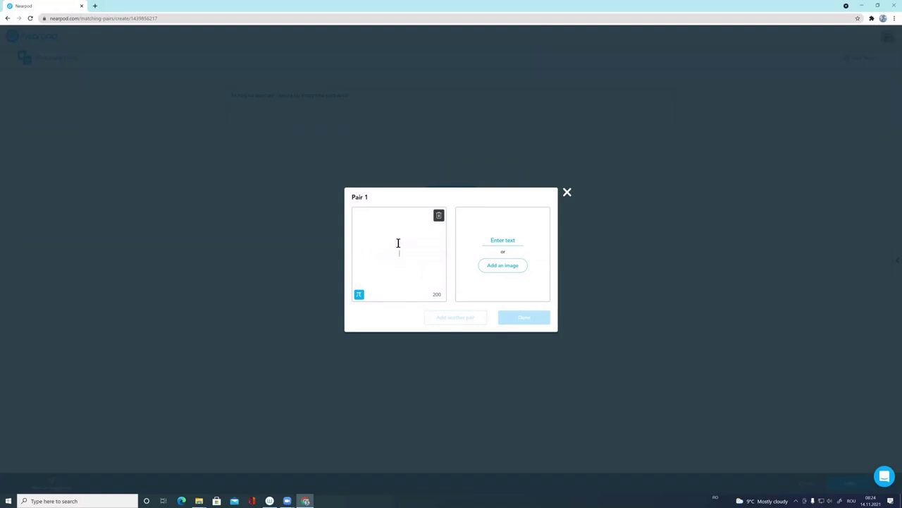
click(508, 267)
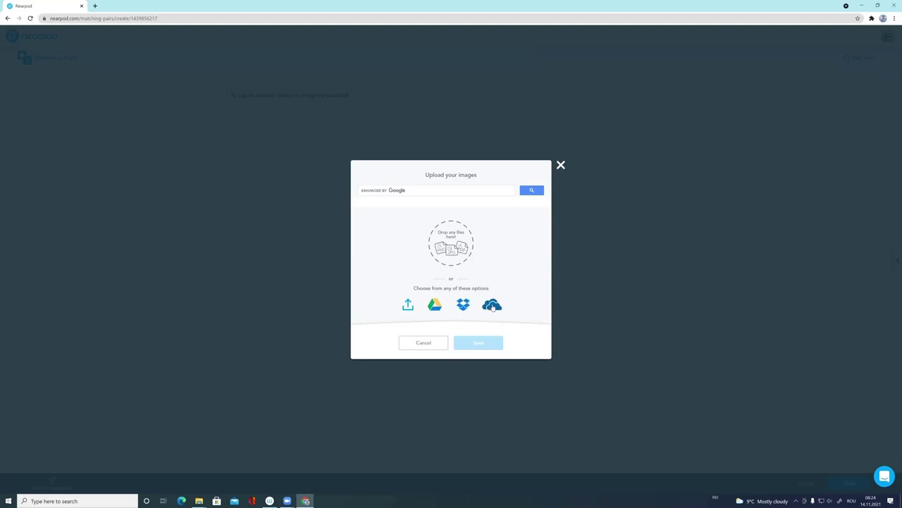
click(408, 308)
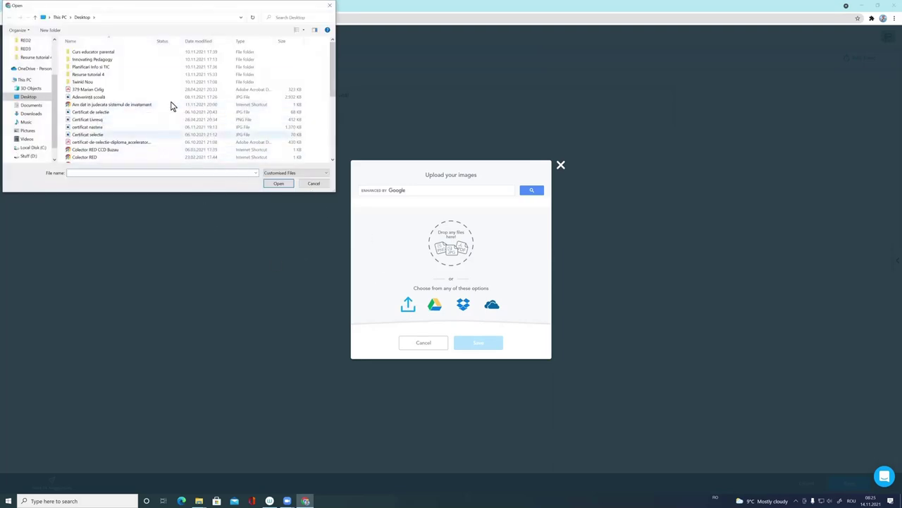
double_click(100, 78)
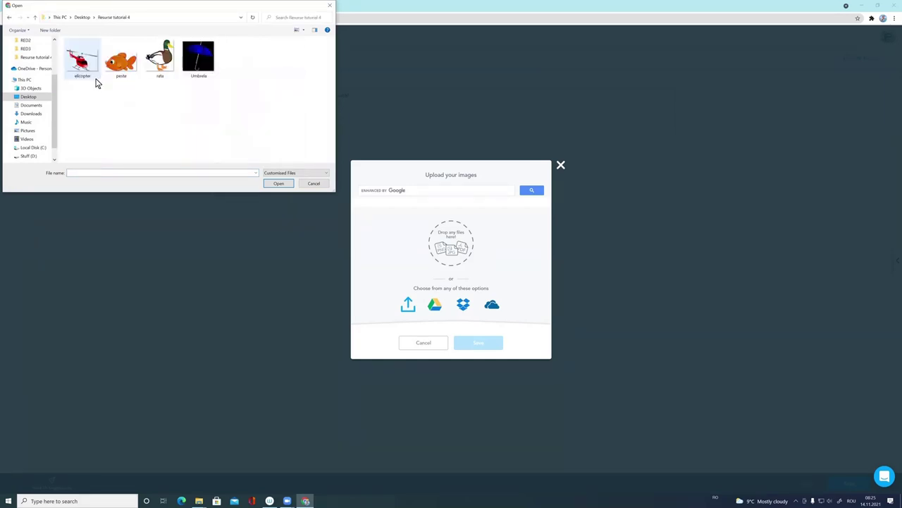
click(85, 67)
double_click(85, 67)
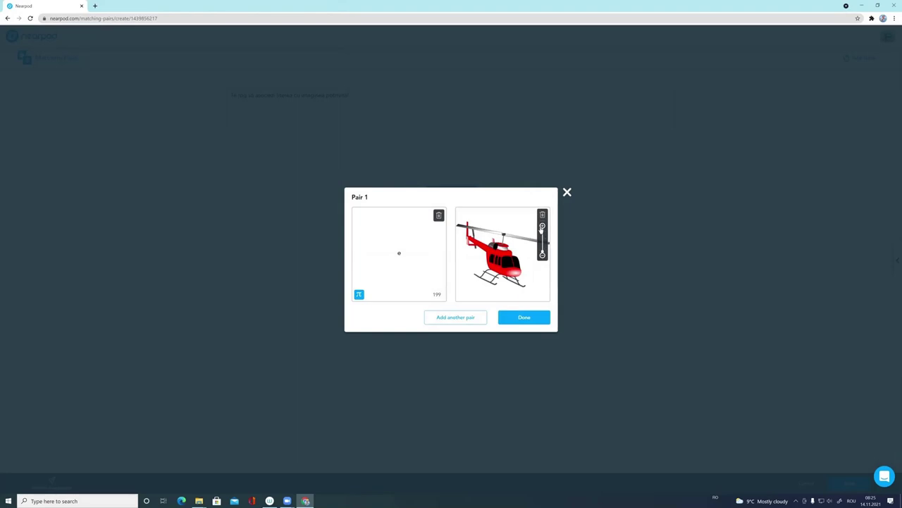
drag(542, 227, 542, 257)
click(455, 318)
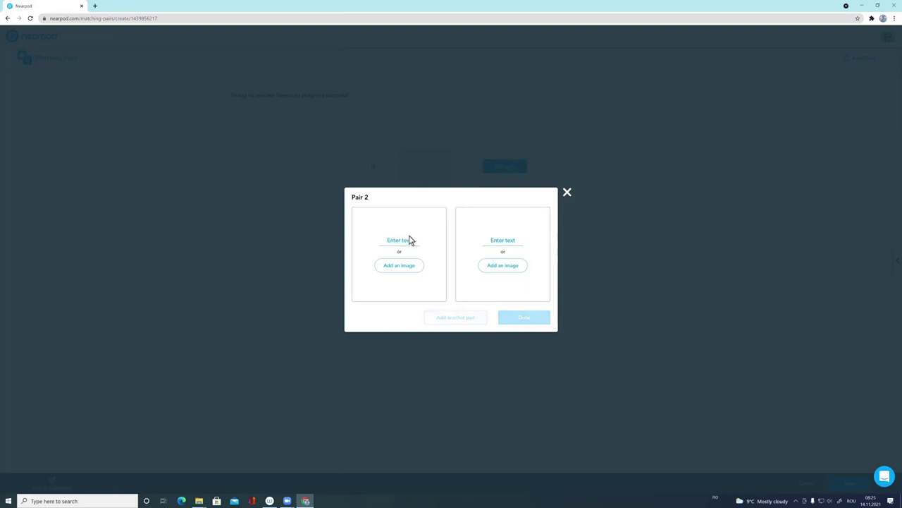
Upload the orange fish picture as pair 2's image, match it with the text "p", and add another pair
click(506, 266)
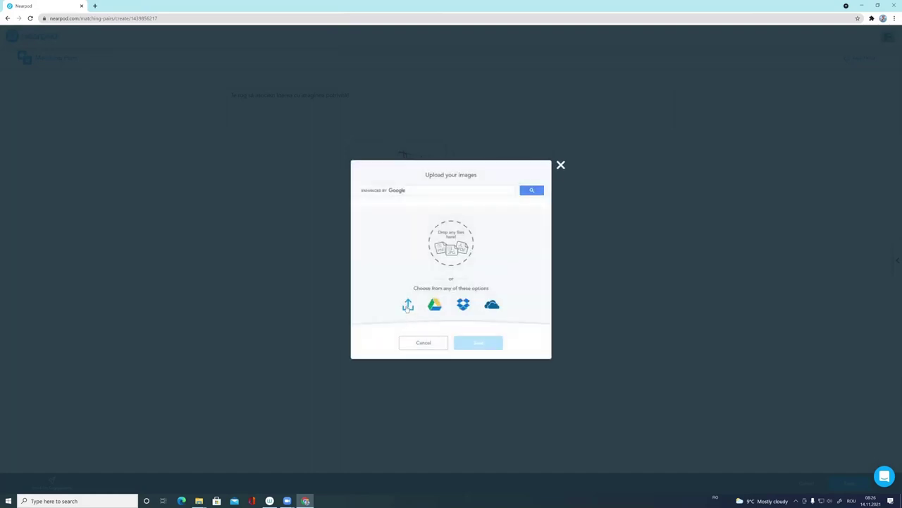
click(407, 307)
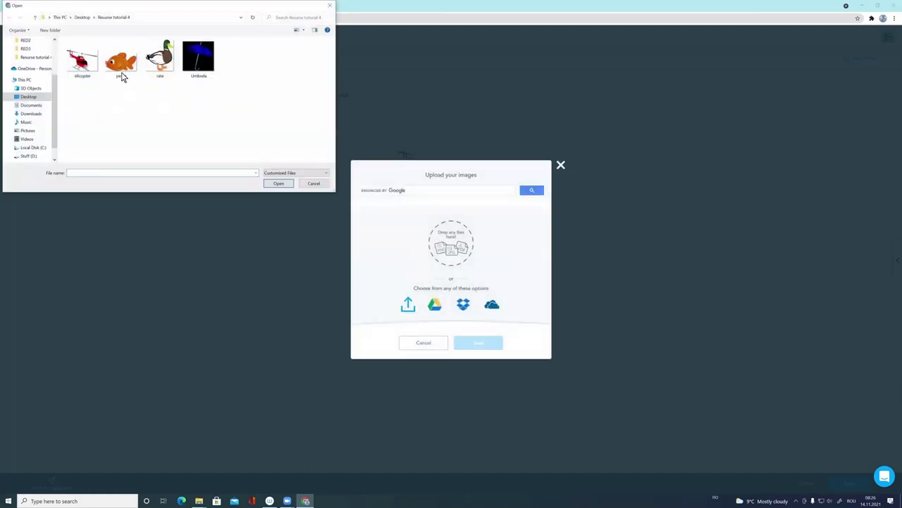
click(118, 69)
click(277, 183)
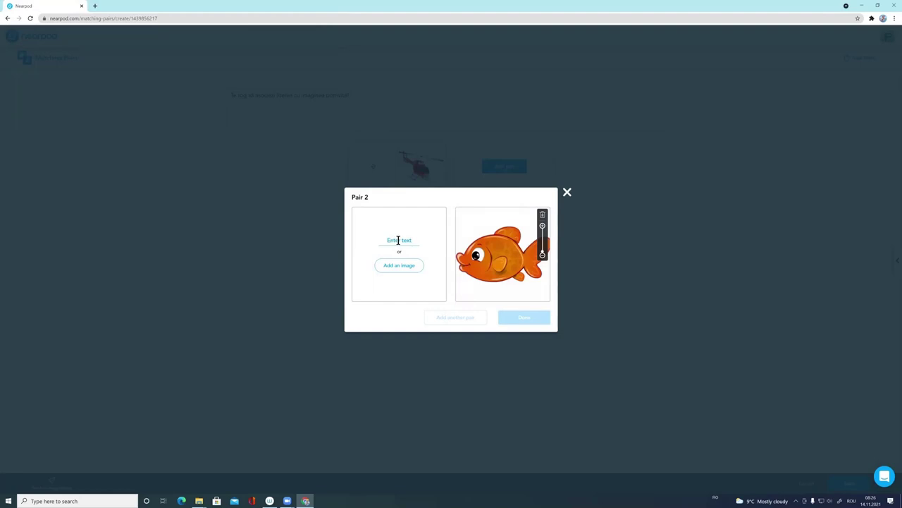
click(399, 240)
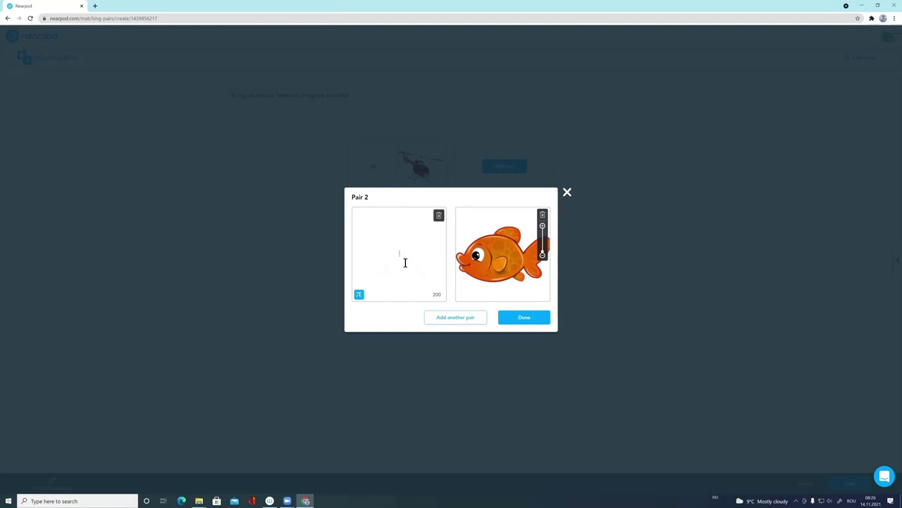
click(460, 318)
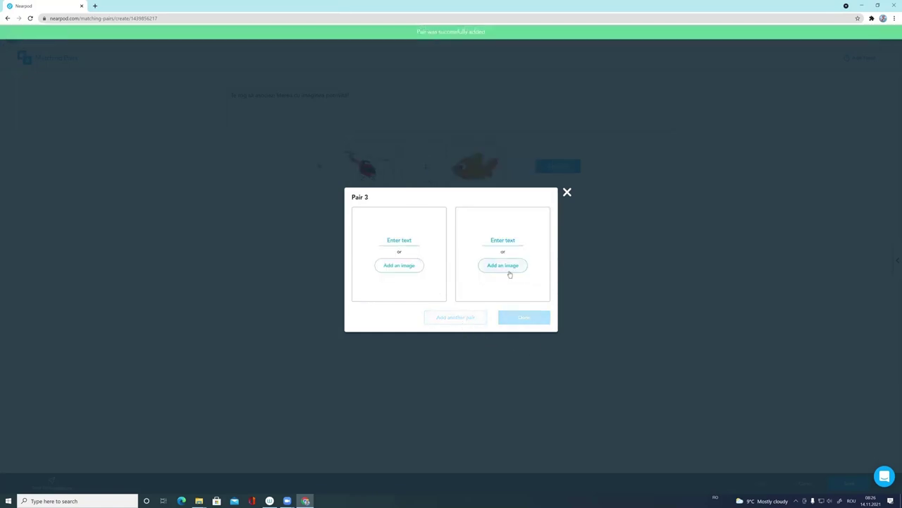
Upload the rata image for pair 3, match it with the text "r", and add another pair
click(509, 269)
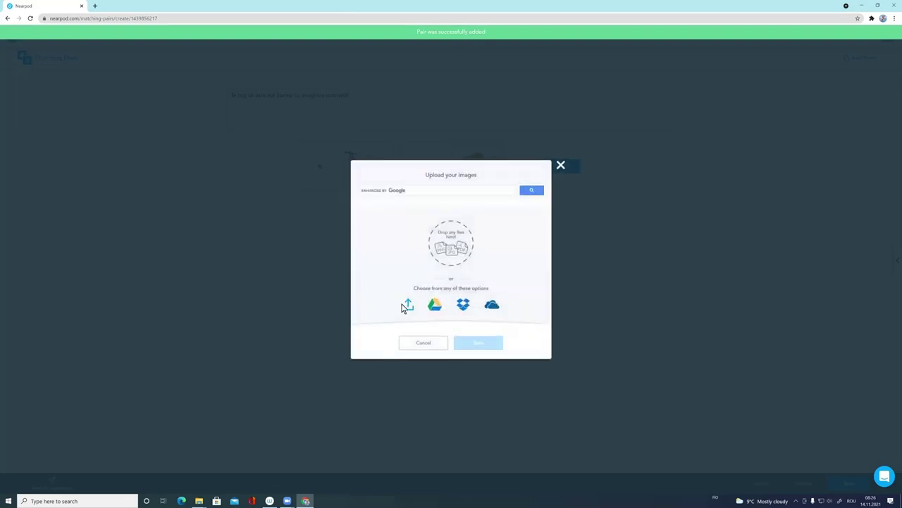
click(408, 305)
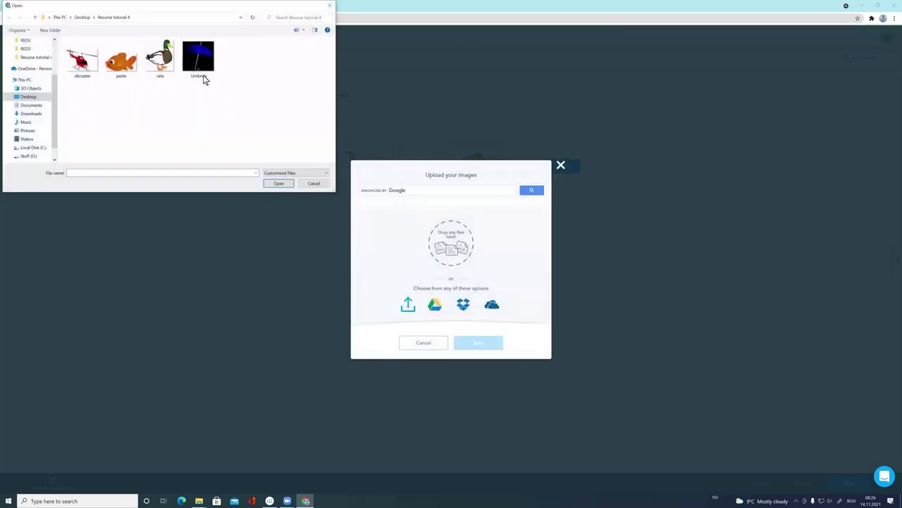
click(160, 59)
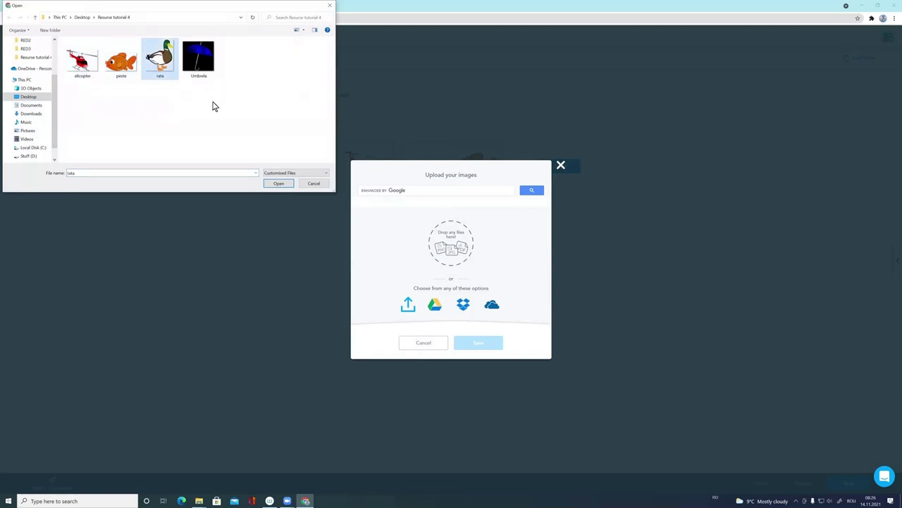
click(280, 185)
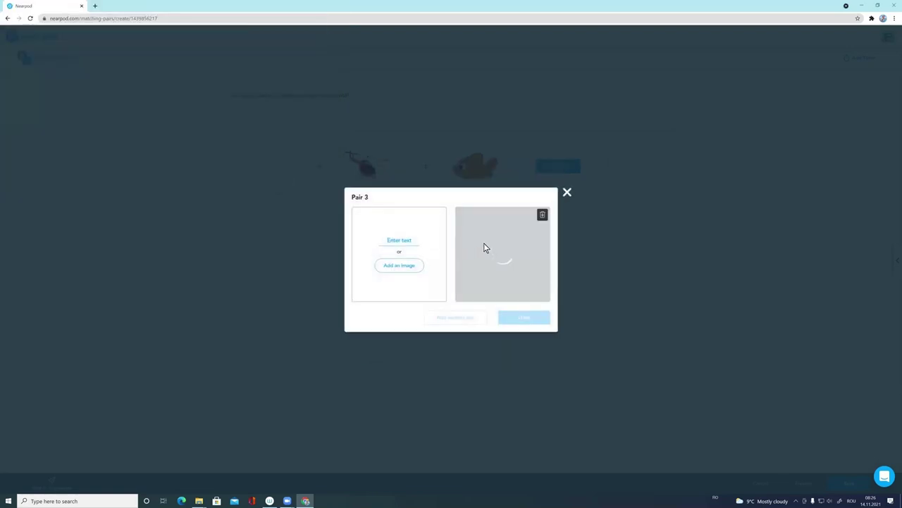
click(397, 240)
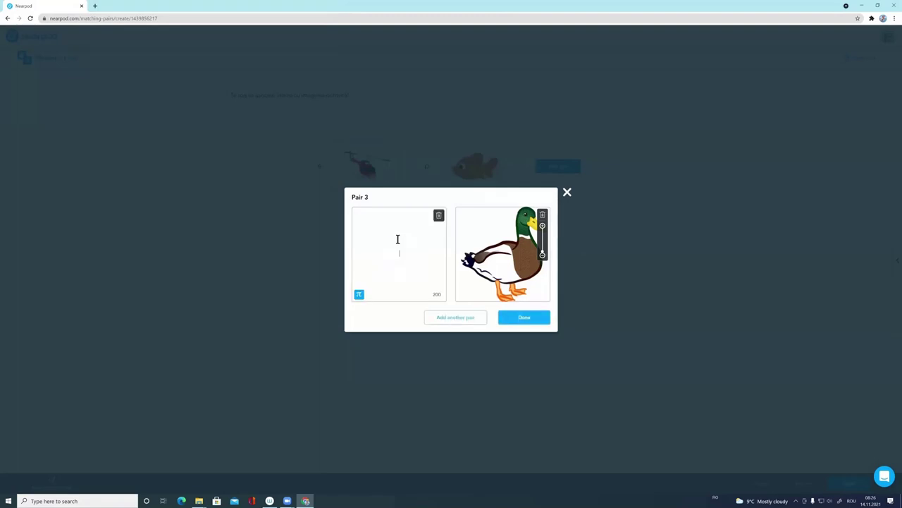
text(r)
click(459, 318)
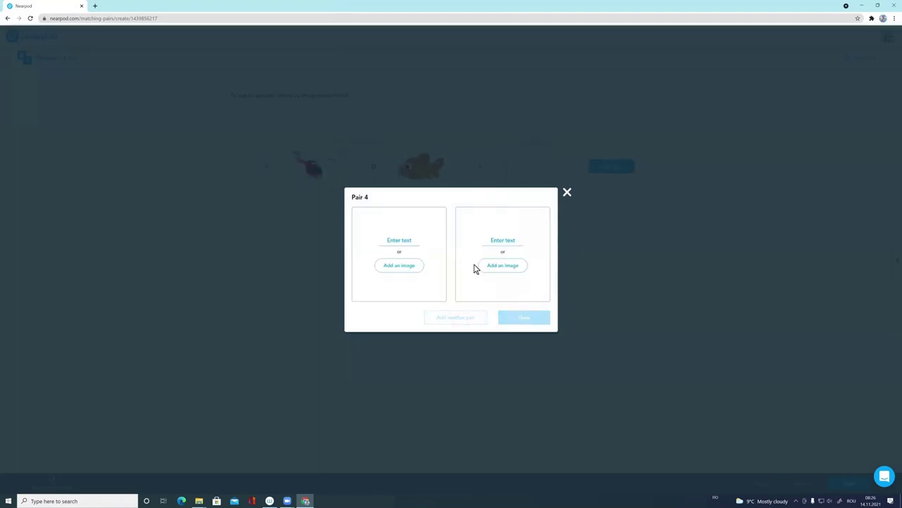
Upload the Umbrela image for pair 4, match it with the text "u", and finish adding pairs
click(506, 269)
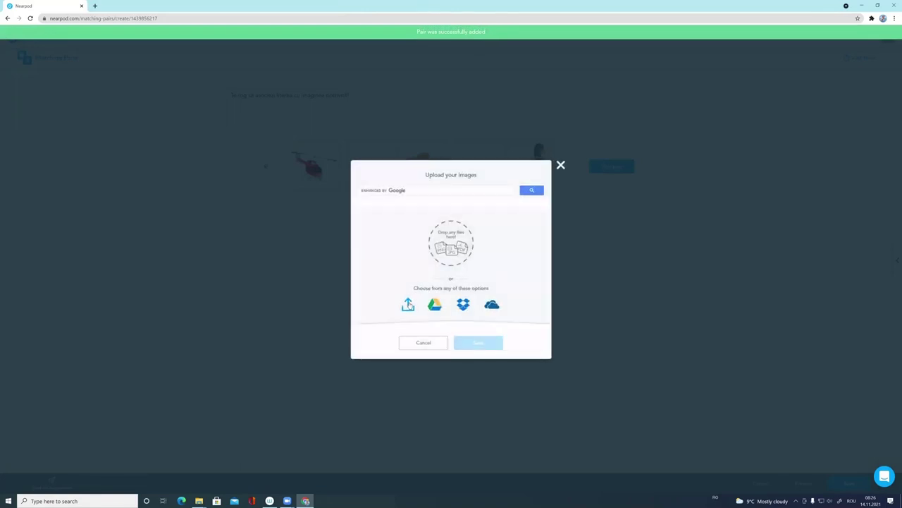
click(408, 304)
click(199, 60)
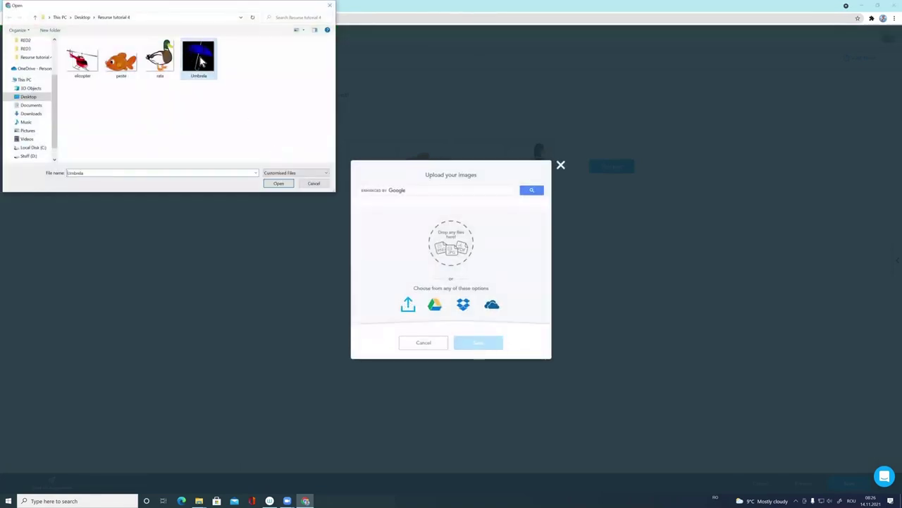
click(277, 185)
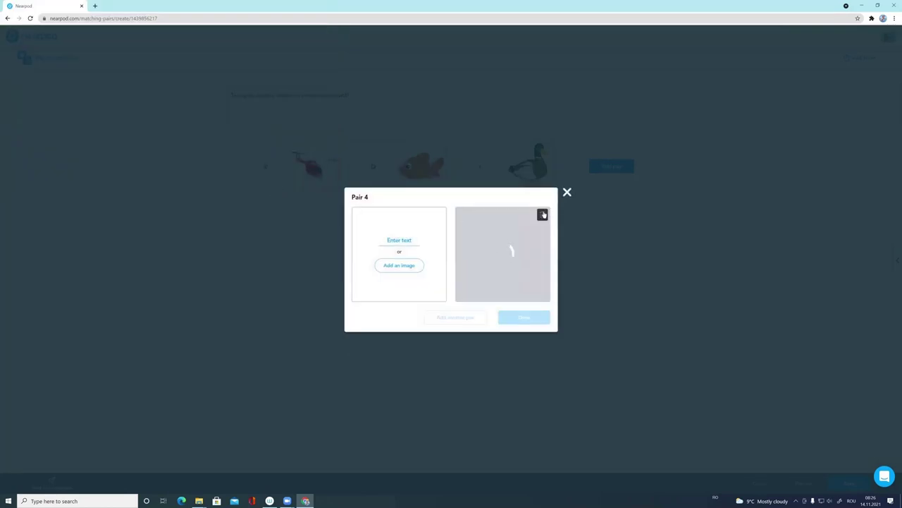
click(397, 240)
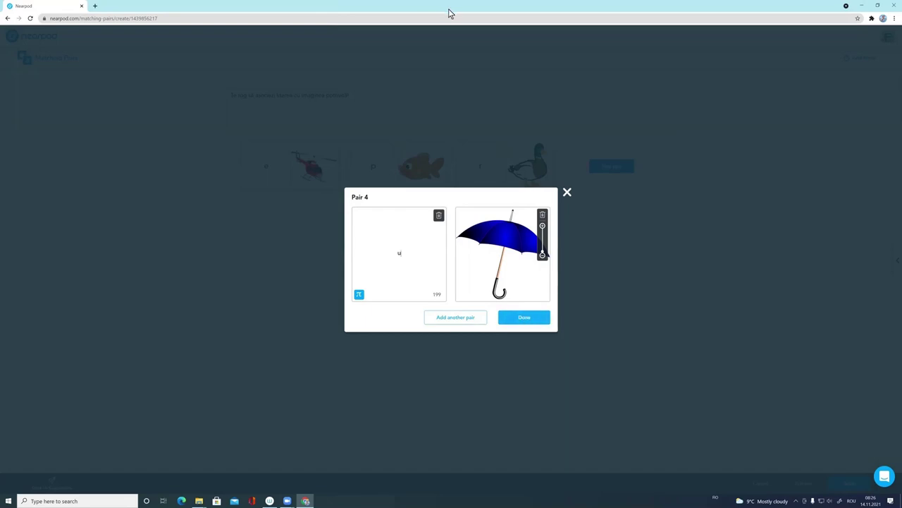
click(507, 318)
click(527, 317)
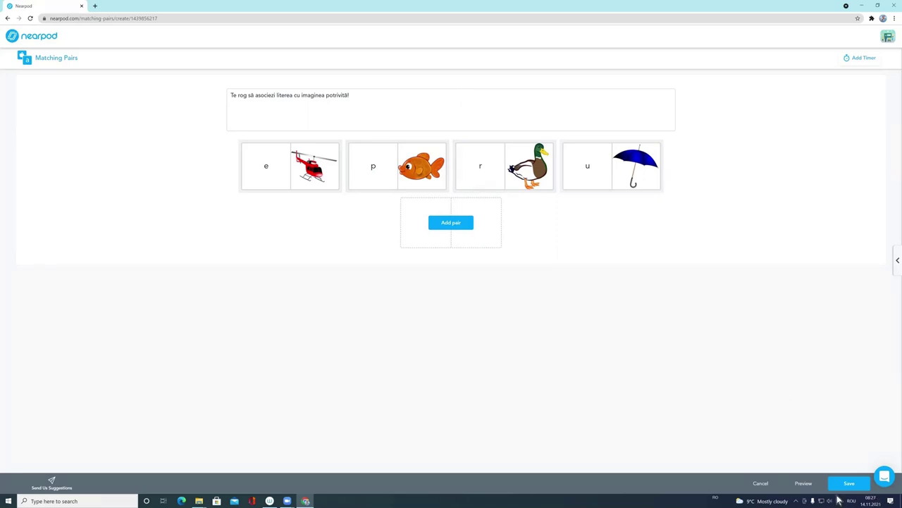
Preview the matching pairs activity with its shuffled letter and image cards
click(800, 486)
click(803, 483)
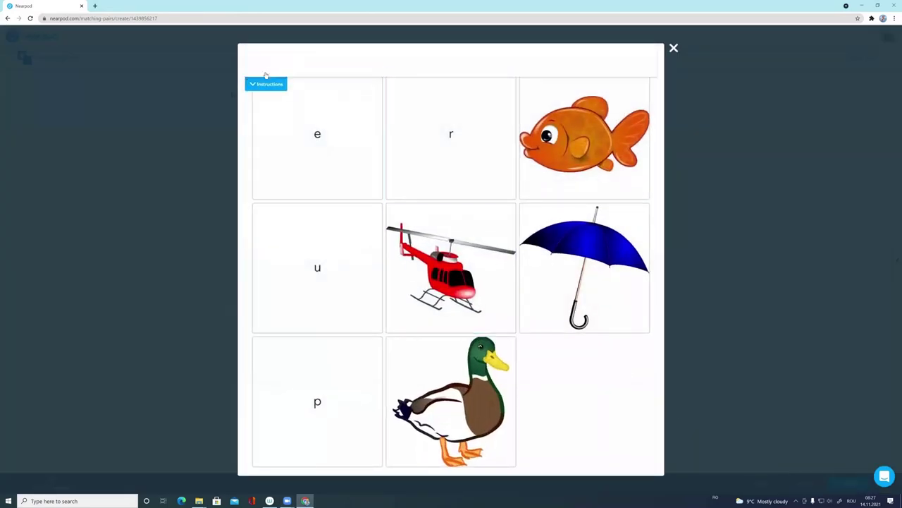
Check the instructions in the preview and match "r" with the duck, "p" with the fish, "u" with the umbrella and "e" with the helicopter
click(267, 84)
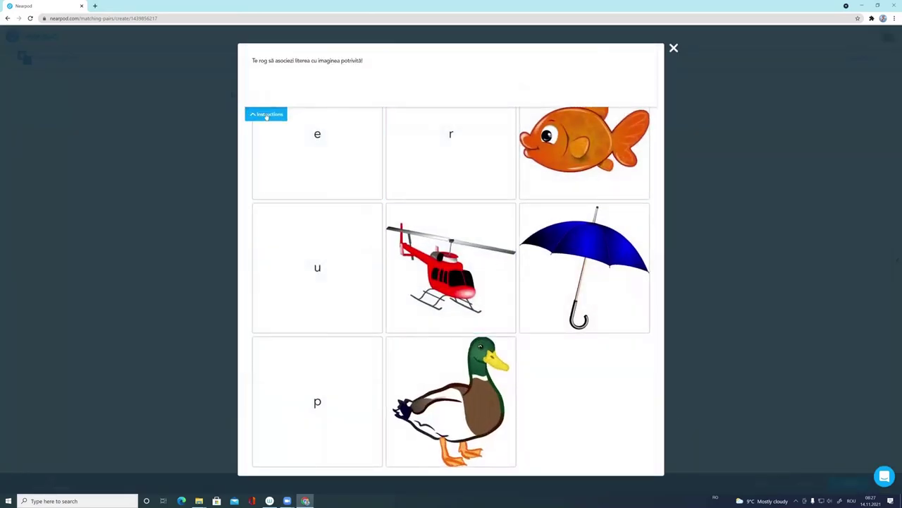
click(267, 115)
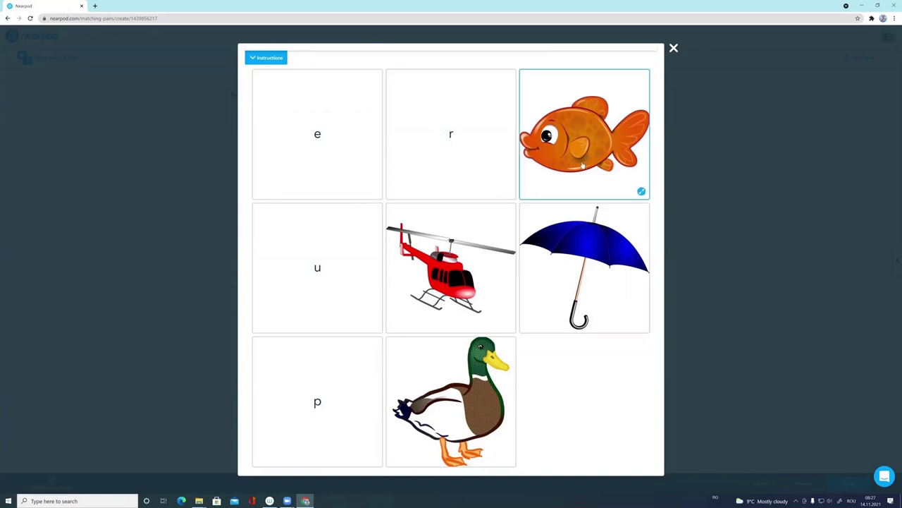
click(449, 135)
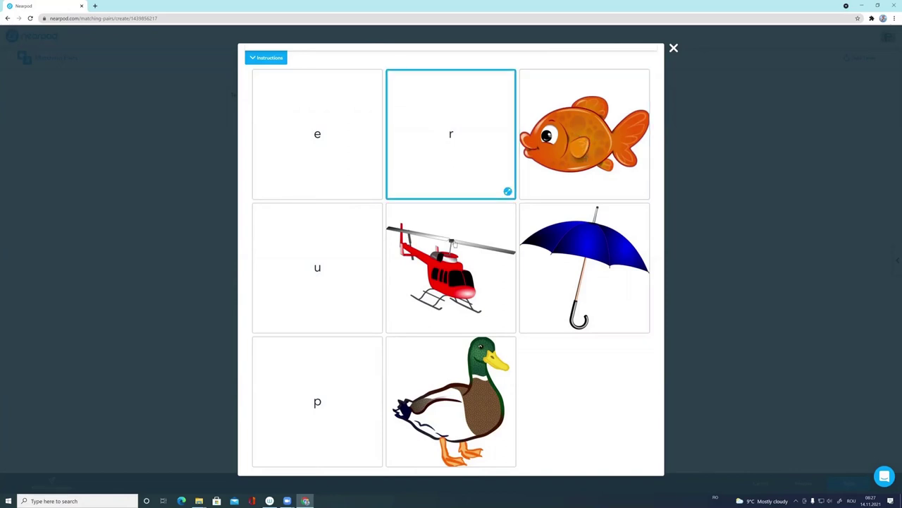
click(446, 390)
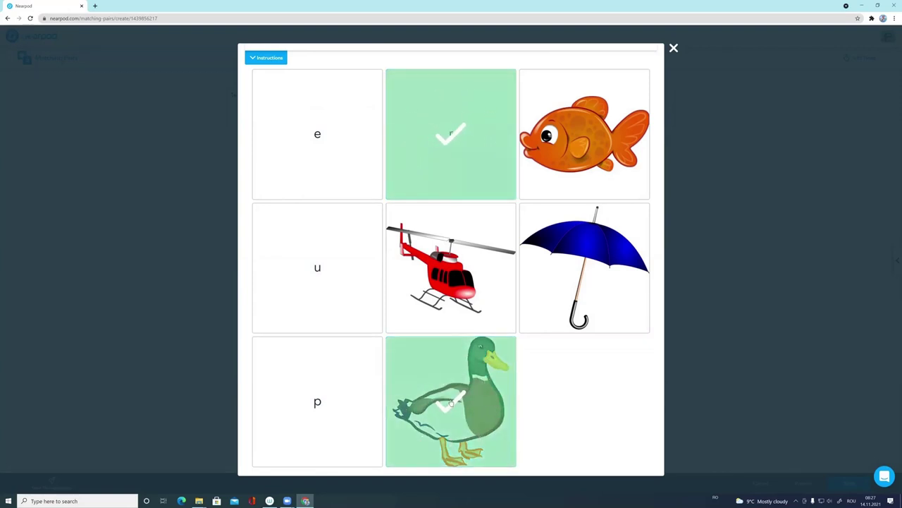
click(316, 436)
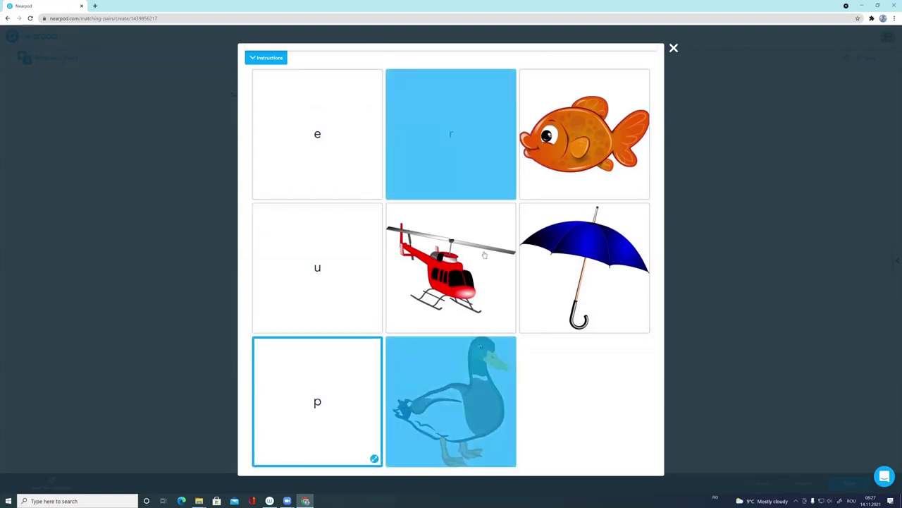
click(584, 157)
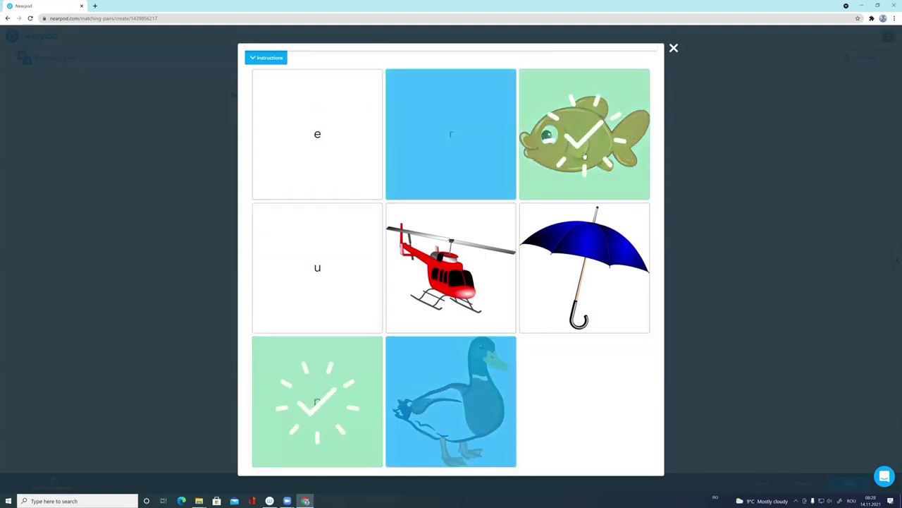
click(342, 306)
click(579, 282)
click(318, 162)
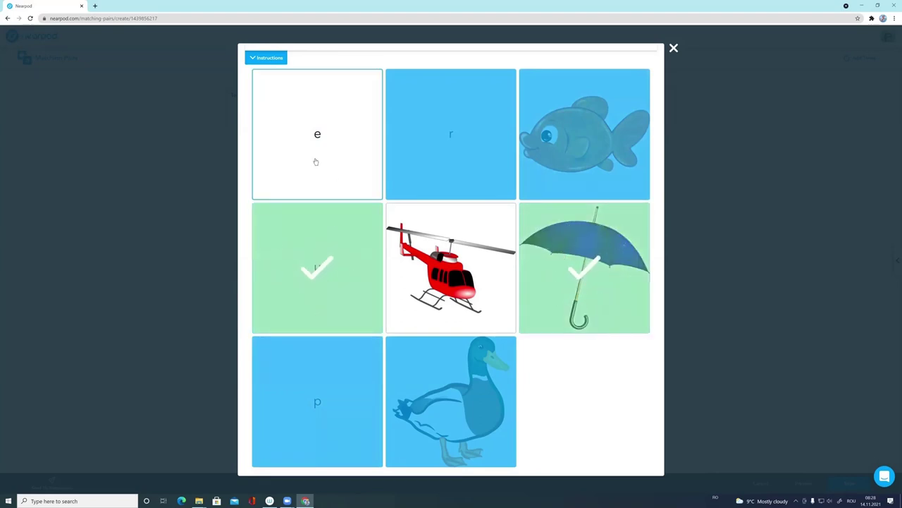
click(444, 275)
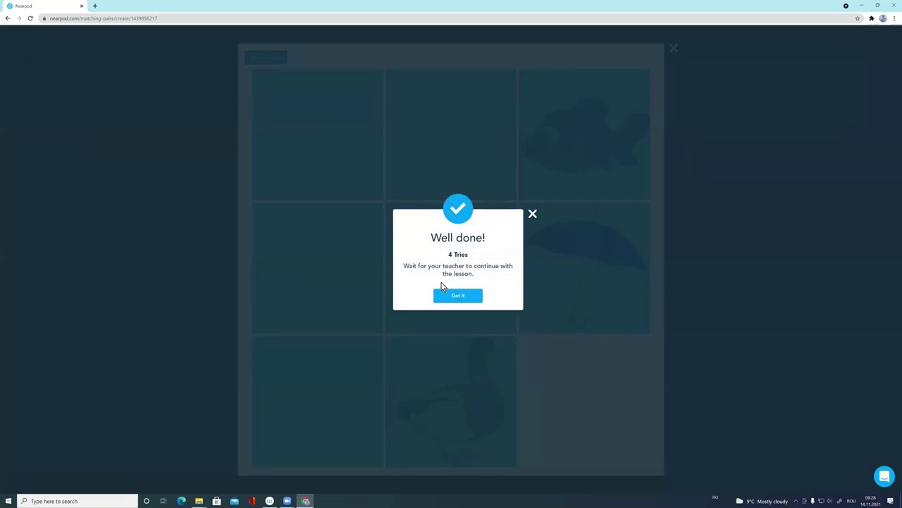
Dismiss the completion message, close the preview and save the Matching Pairs activity to the lesson
click(460, 296)
click(458, 295)
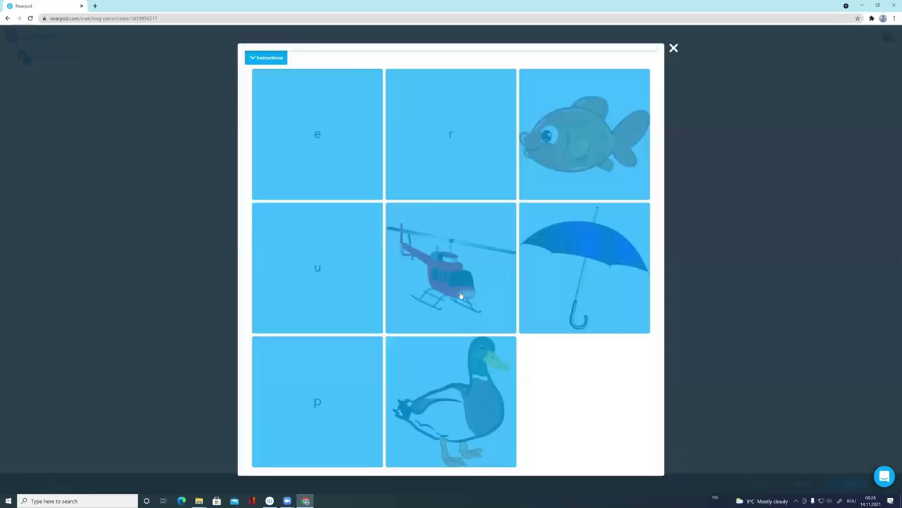
click(674, 48)
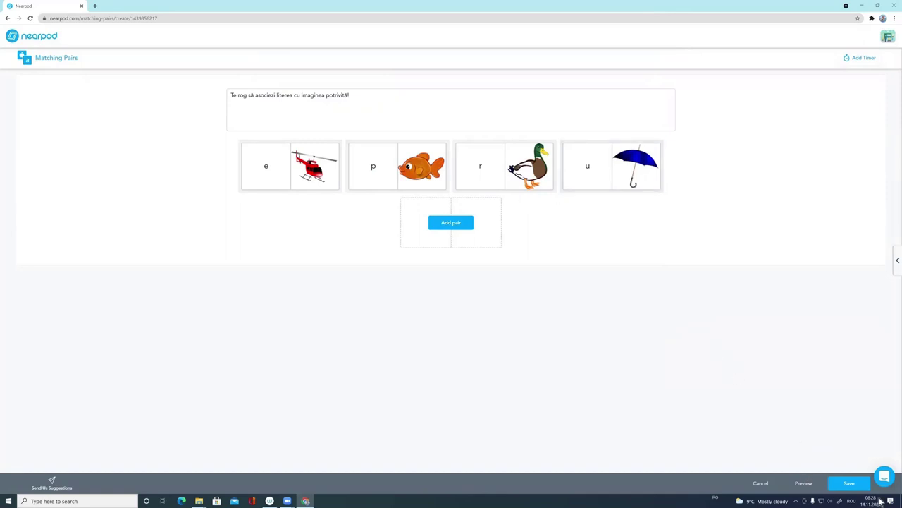
click(849, 485)
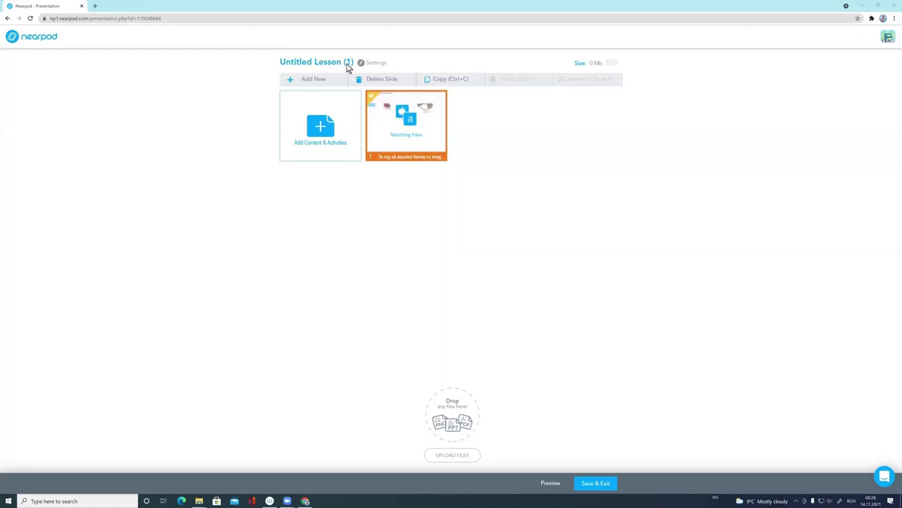
Rename the untitled lesson as "Exercitii asociere"
click(315, 62)
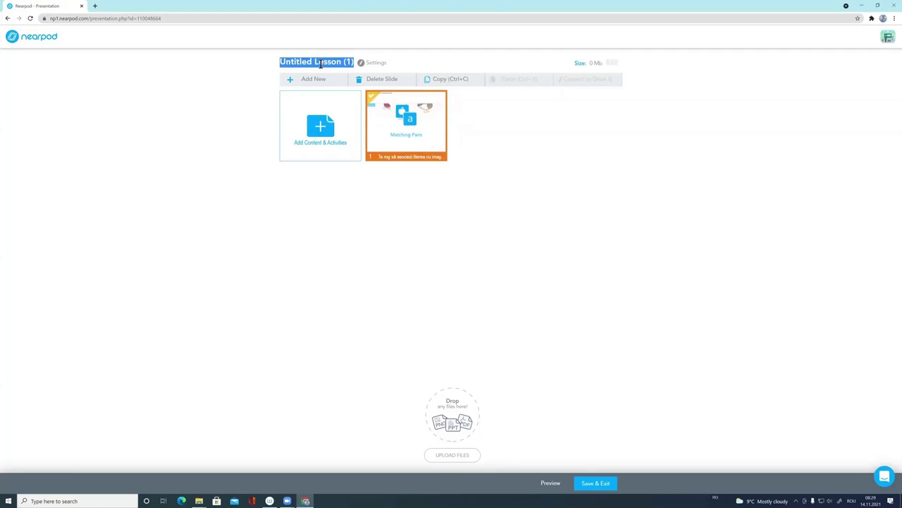
text(Exercitii asociere)
double_click(305, 61)
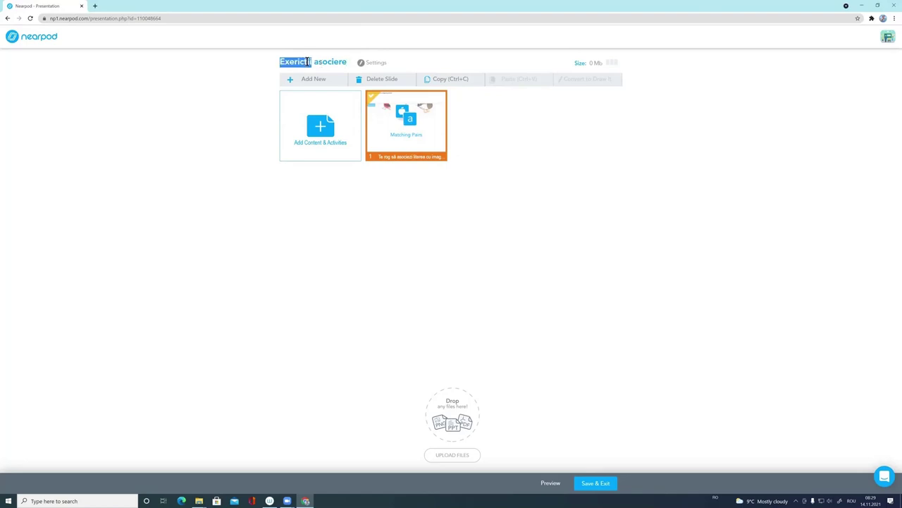
text(Exercit)
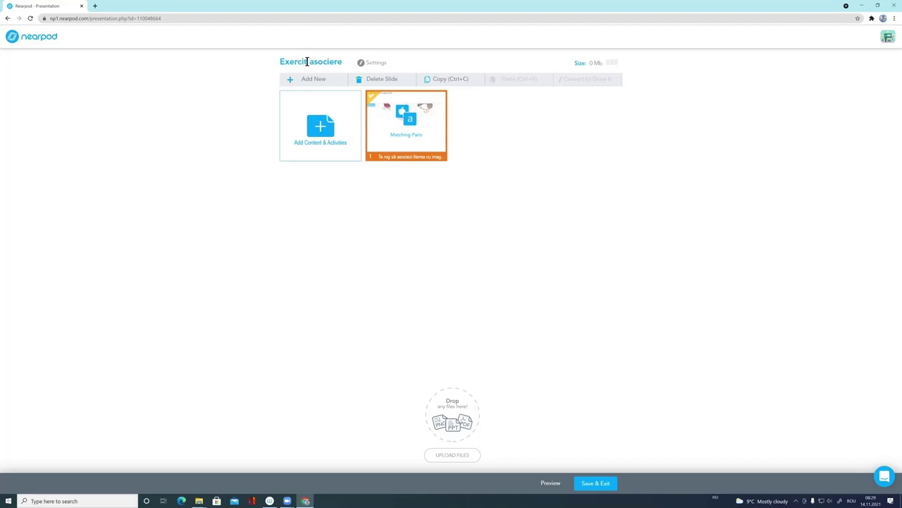
text(ii)
click(518, 240)
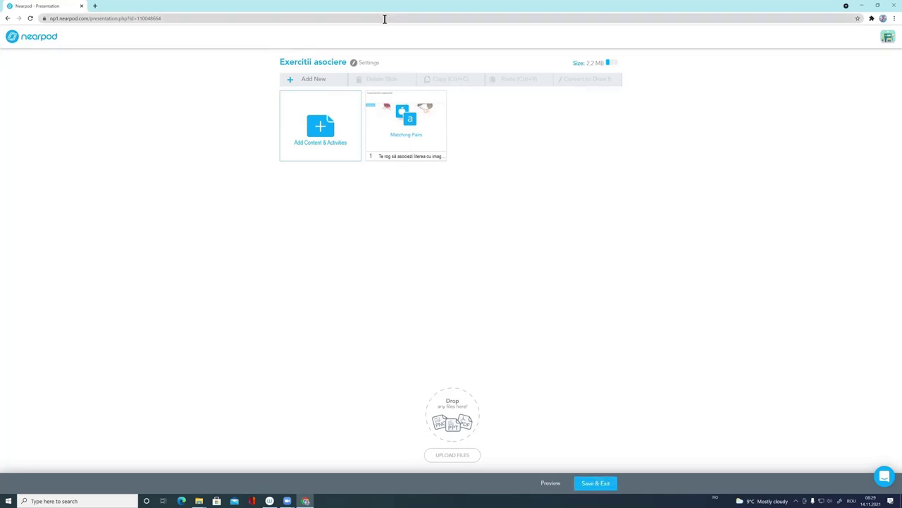
Save the "Exercitii asociere" lesson and exit the editor to the My Lessons library
click(585, 484)
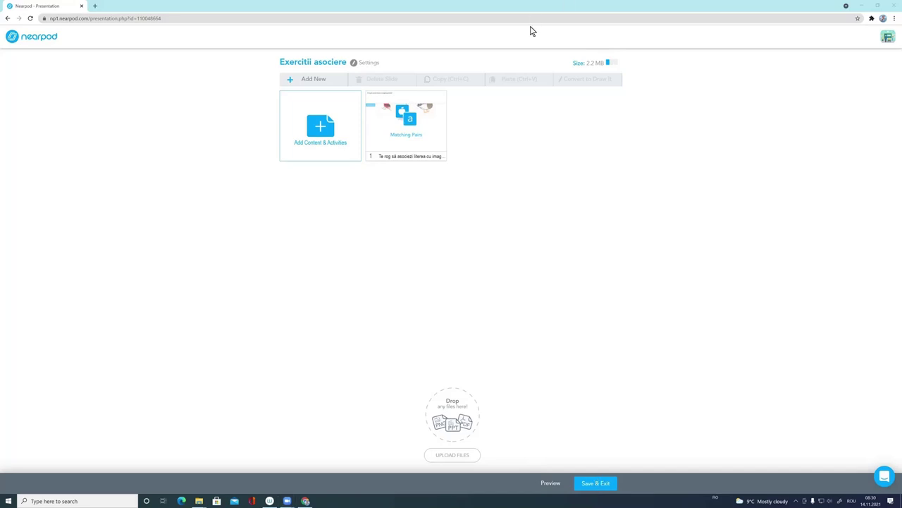
click(592, 486)
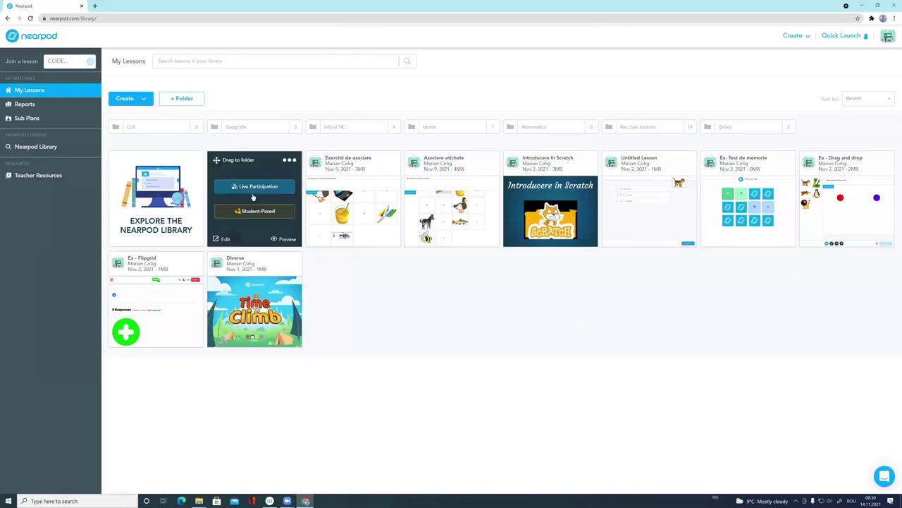
mouse_move(266, 154)
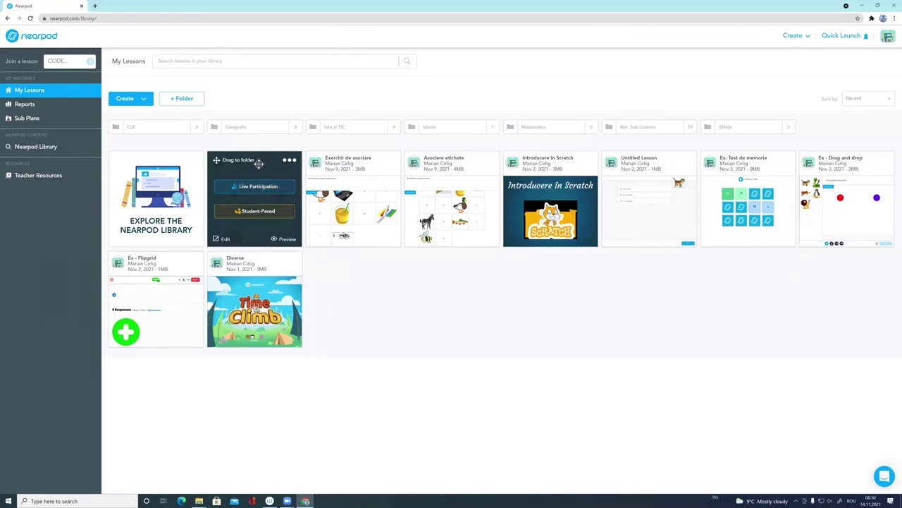
mouse_move(275, 229)
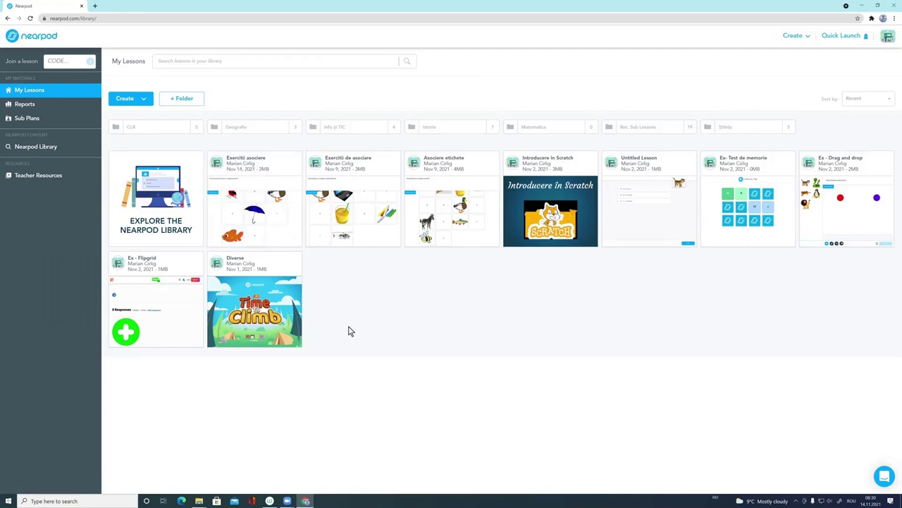
mouse_move(268, 188)
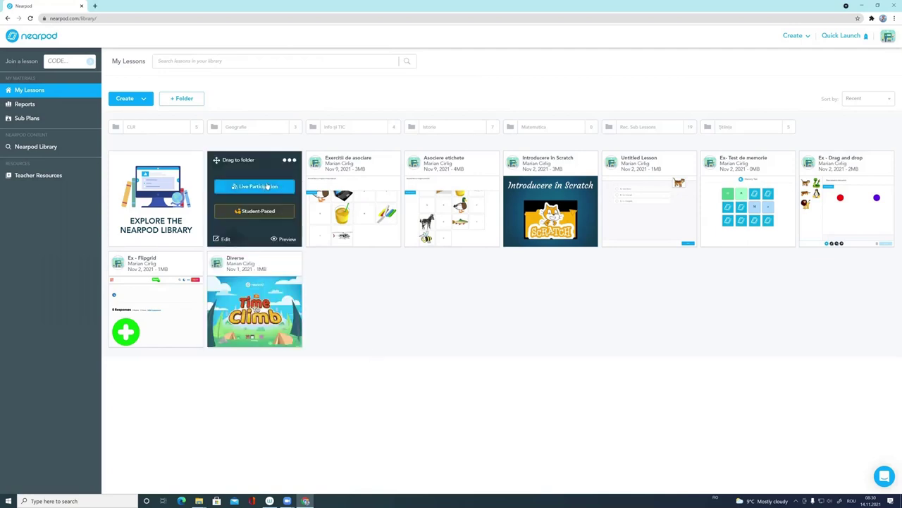